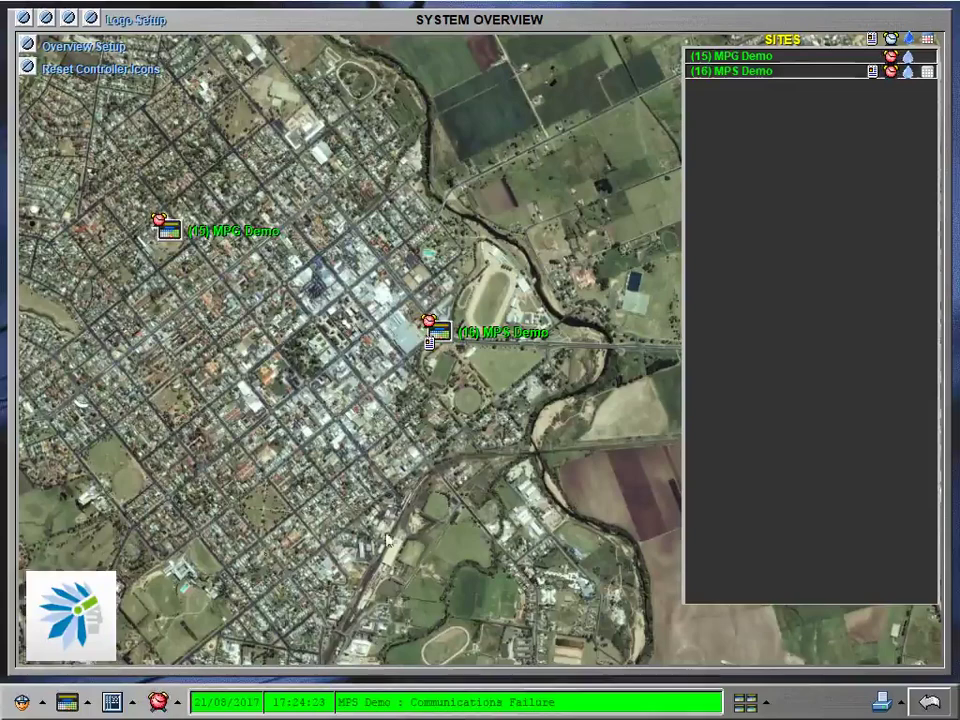
Step: Open System Configuration from the bottom-left administration menu
{"action": "left_click", "coordinate": [35, 705]}
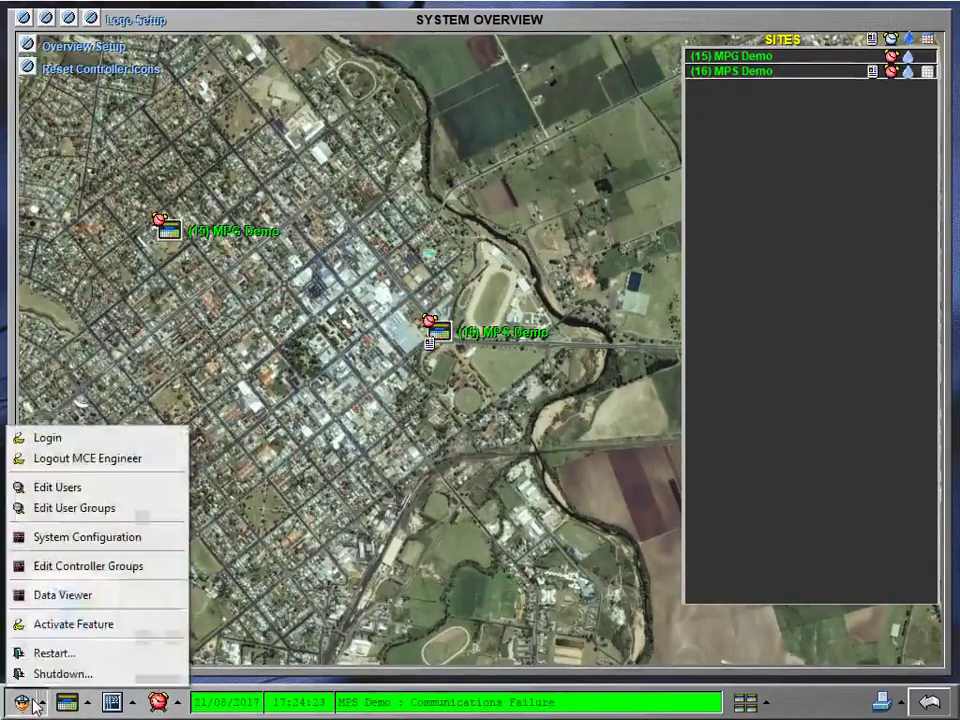
{"action": "left_click", "coordinate": [118, 548]}
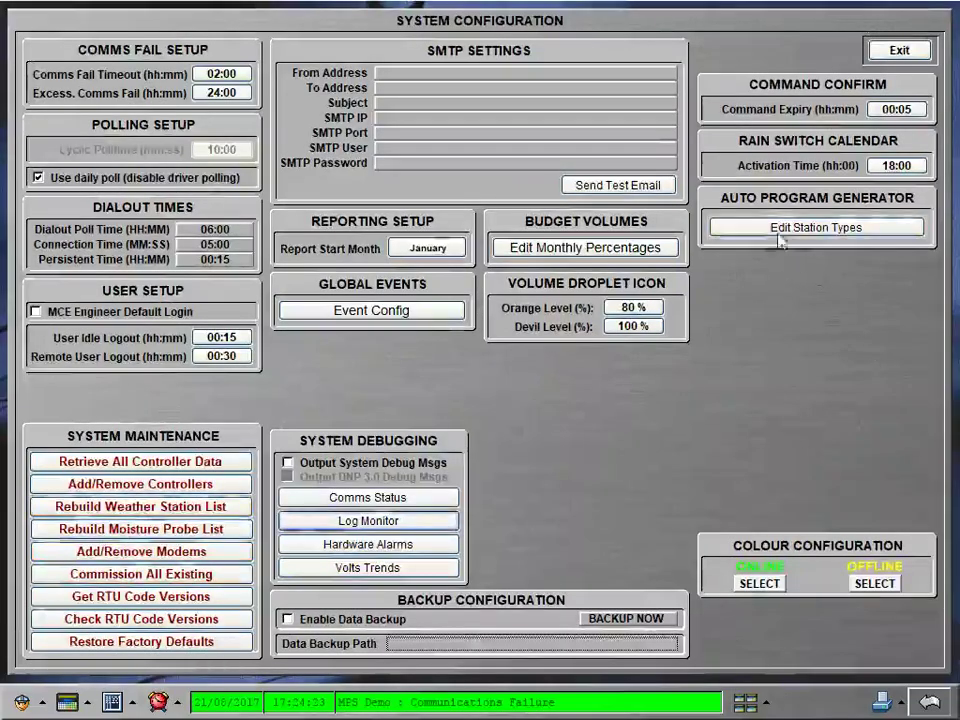
Step: In Edit Station Types, name the empty fourth type 'Trees' and give it 40 %
{"action": "left_click", "coordinate": [834, 230]}
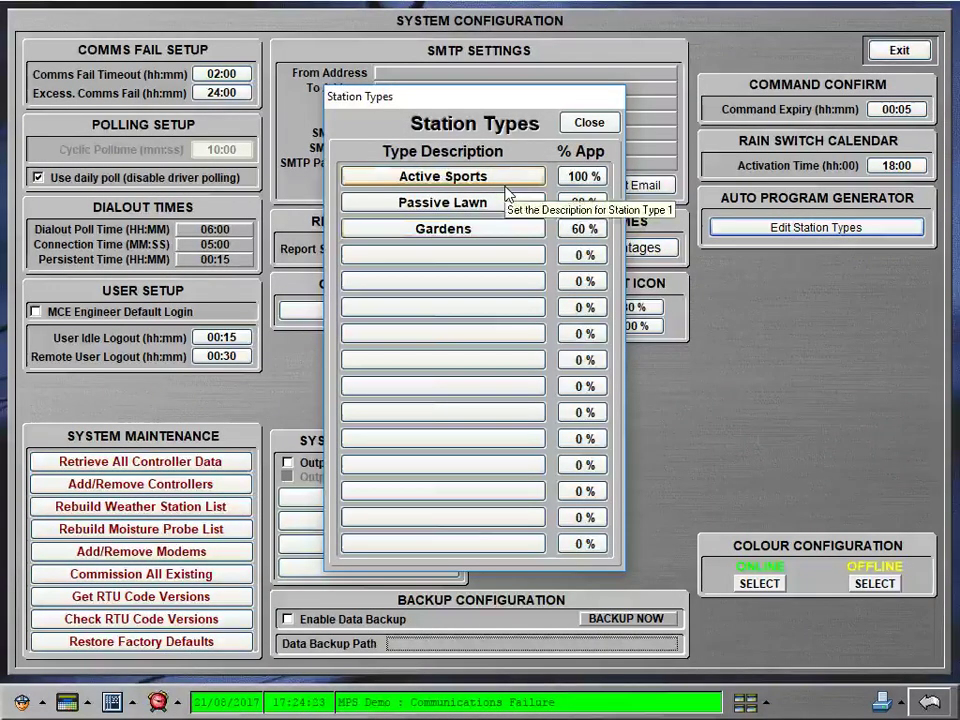
{"action": "left_click", "coordinate": [498, 269]}
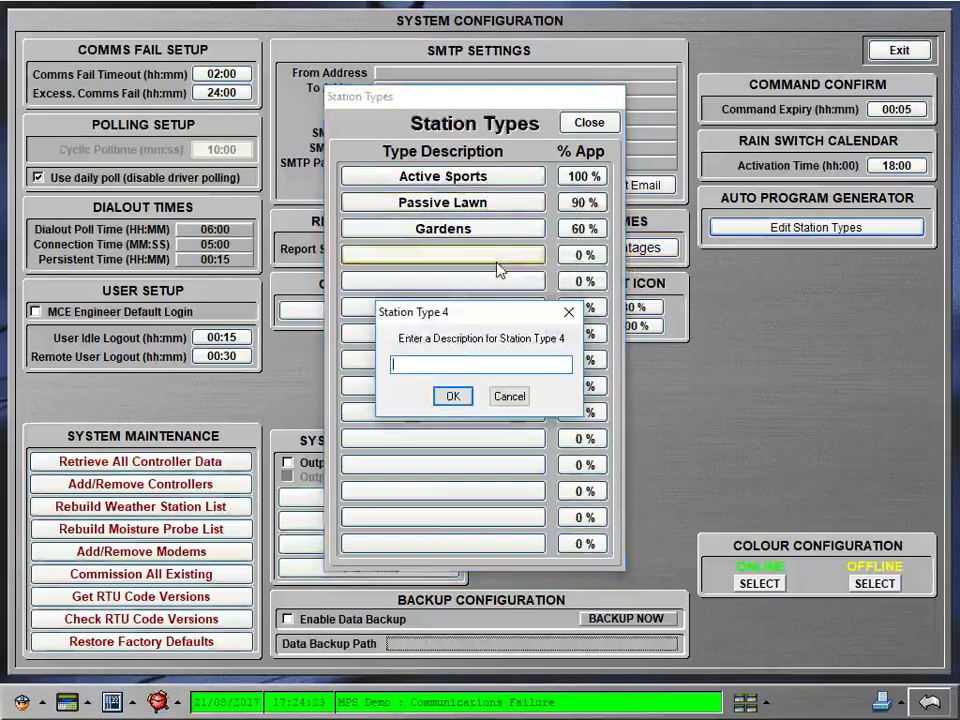
{"action": "type", "text": "Tree"}
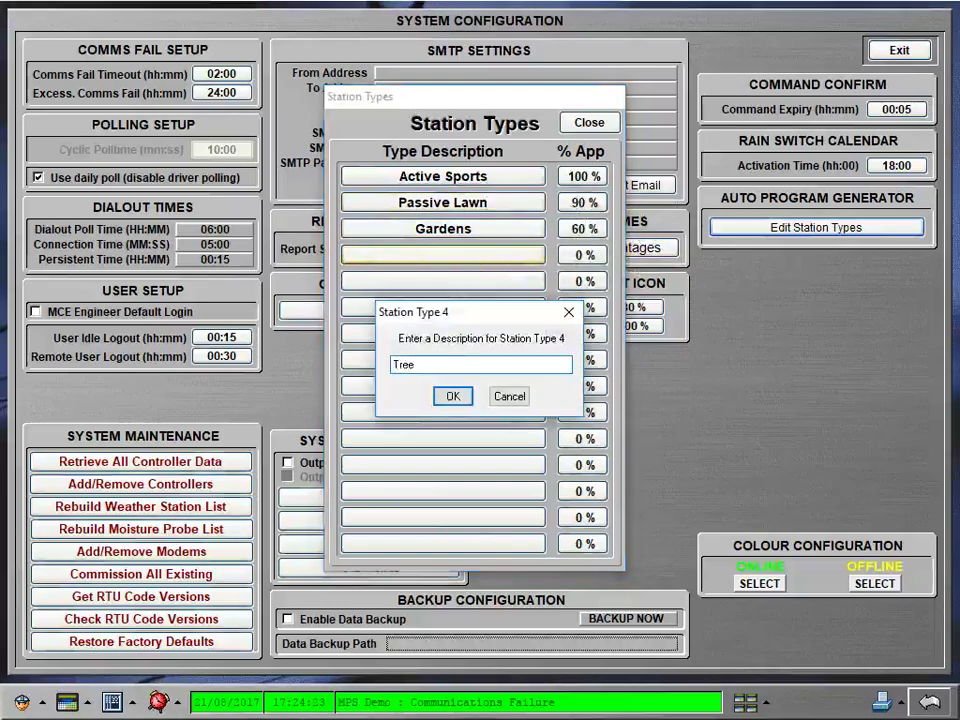
{"action": "type", "text": "s"}
{"action": "left_click", "coordinate": [441, 397]}
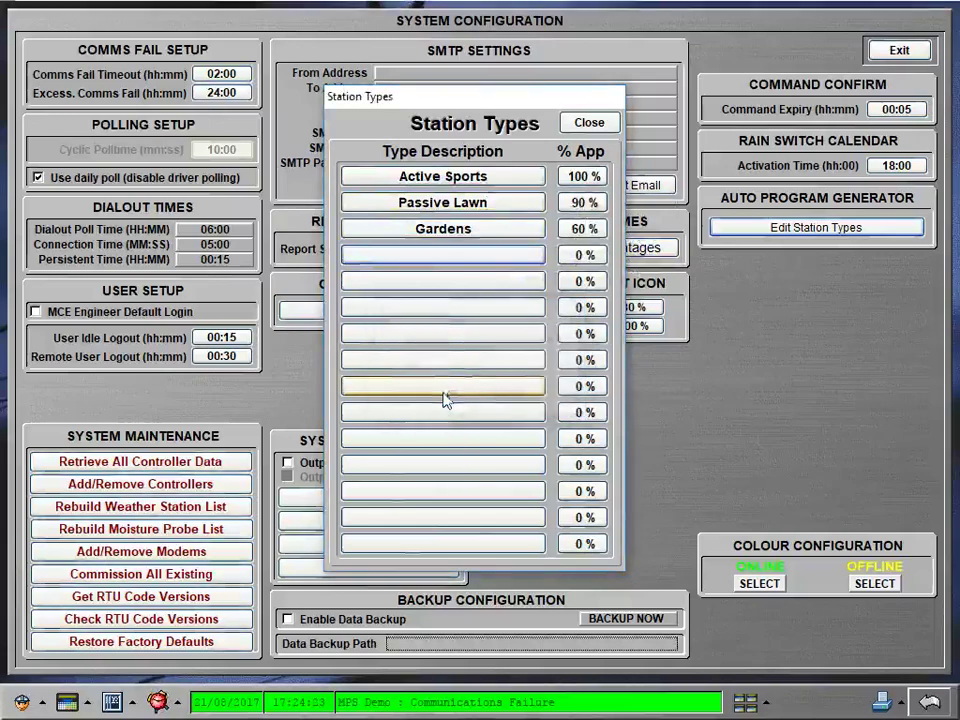
{"action": "left_click", "coordinate": [585, 256]}
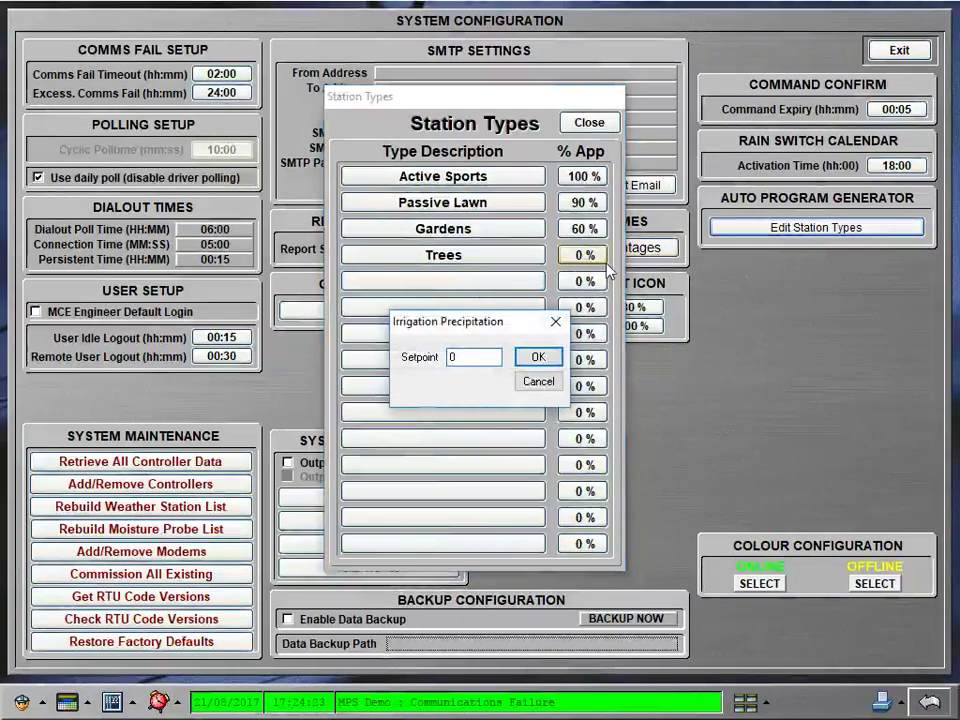
{"action": "type", "text": "4"}
{"action": "left_click", "coordinate": [547, 360]}
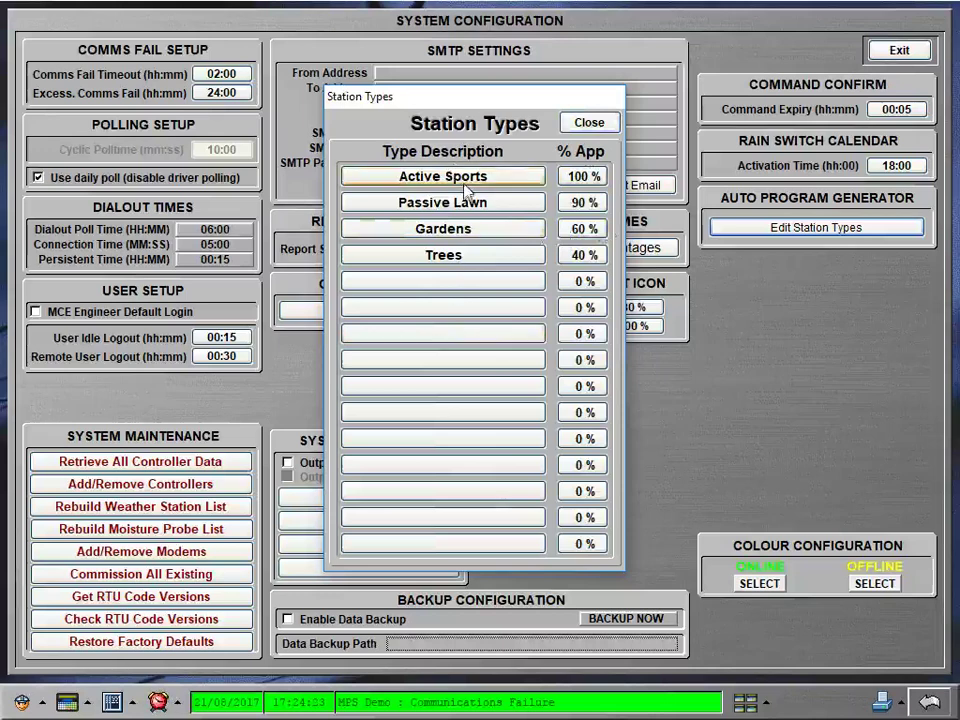
Step: Close Station Types and System Configuration, then open the MPS Demo site's stations page
{"action": "left_click", "coordinate": [590, 124]}
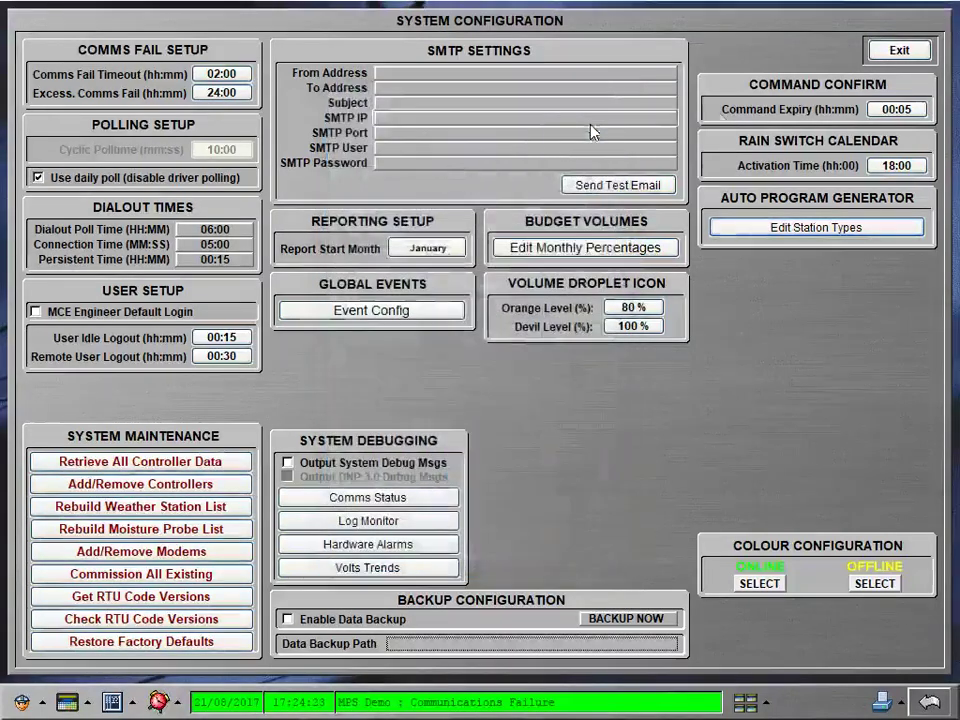
{"action": "left_click", "coordinate": [899, 52]}
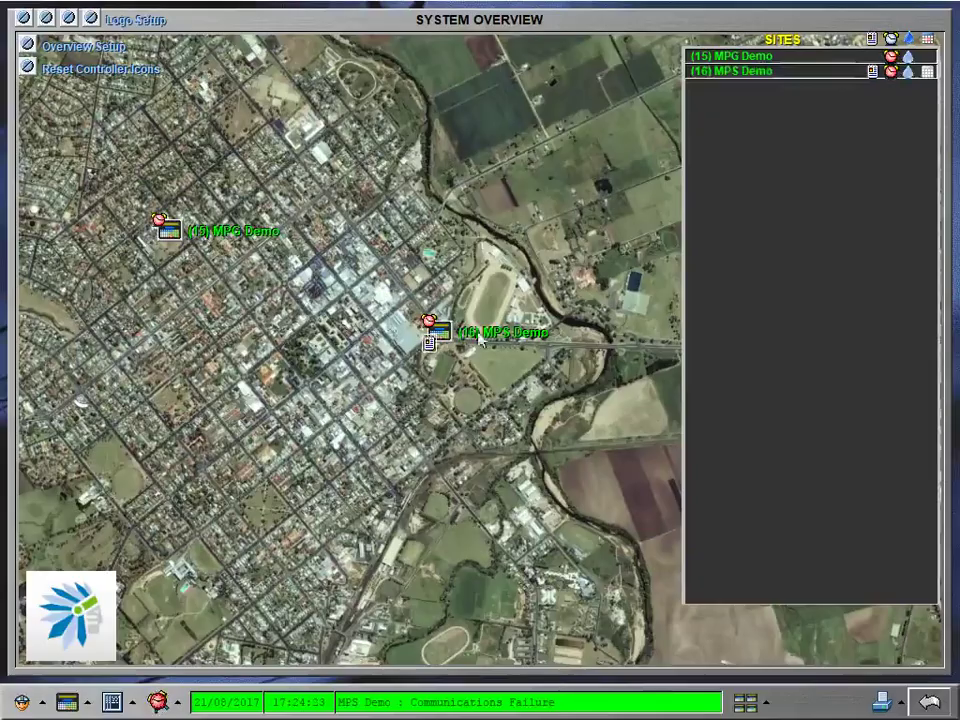
{"action": "left_click", "coordinate": [447, 337]}
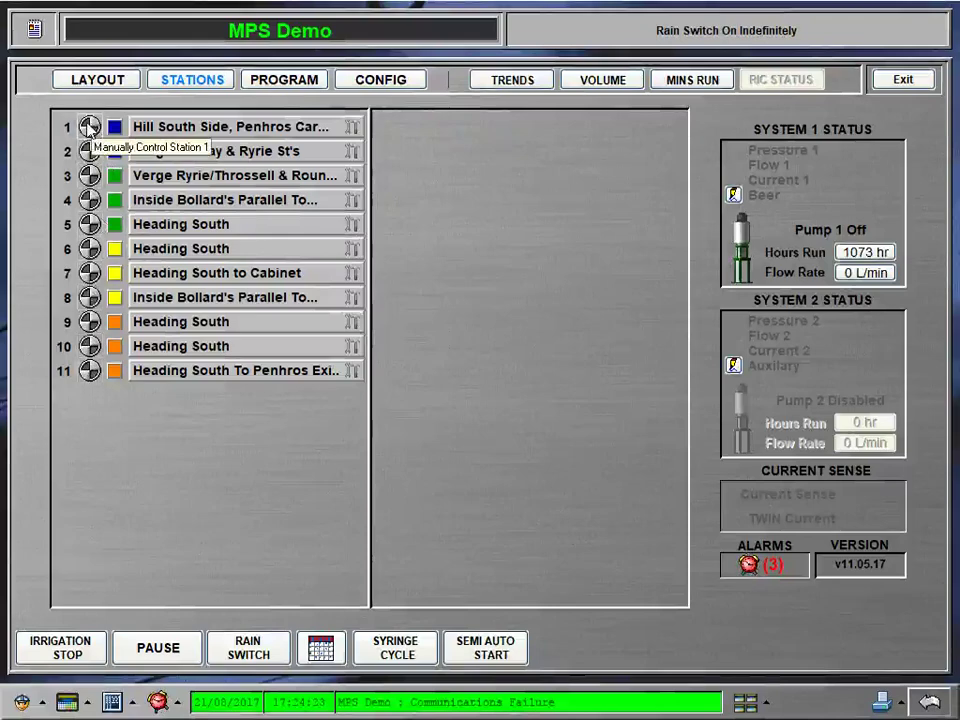
Step: Make station 1 Passive Lawn at 10.00 mm/hr and apply that setup to all stations
{"action": "left_click", "coordinate": [88, 127]}
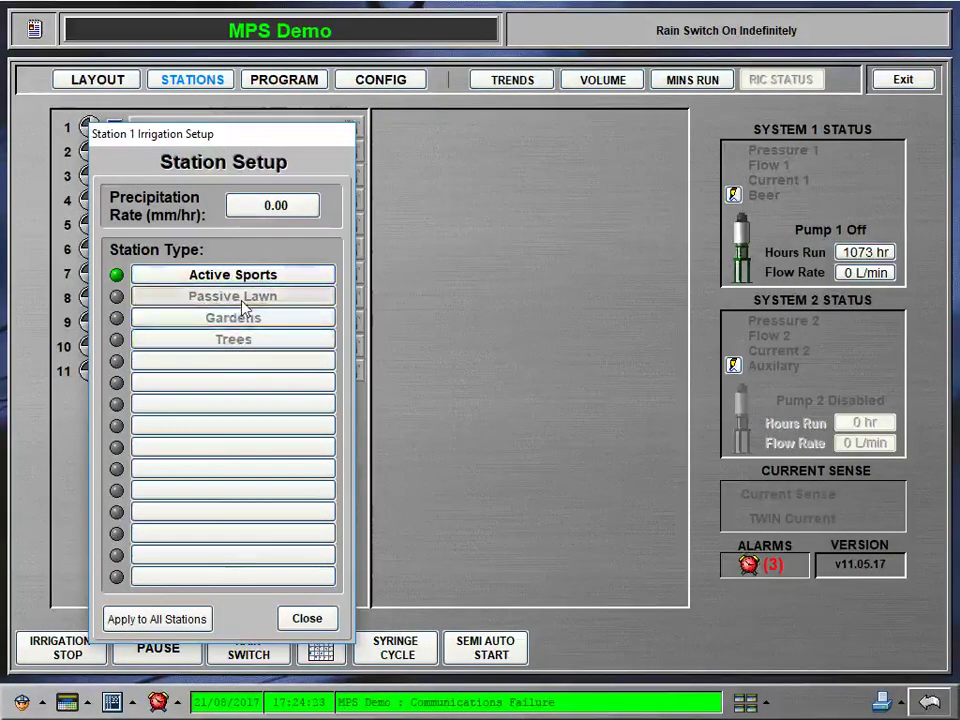
{"action": "left_click", "coordinate": [243, 298]}
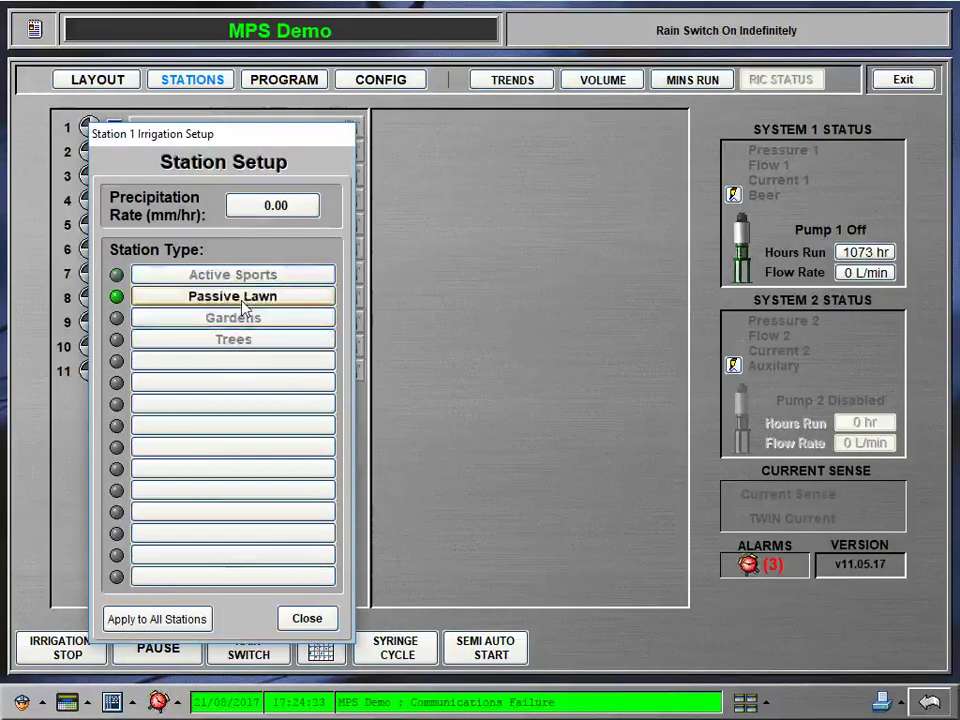
{"action": "left_click", "coordinate": [300, 215]}
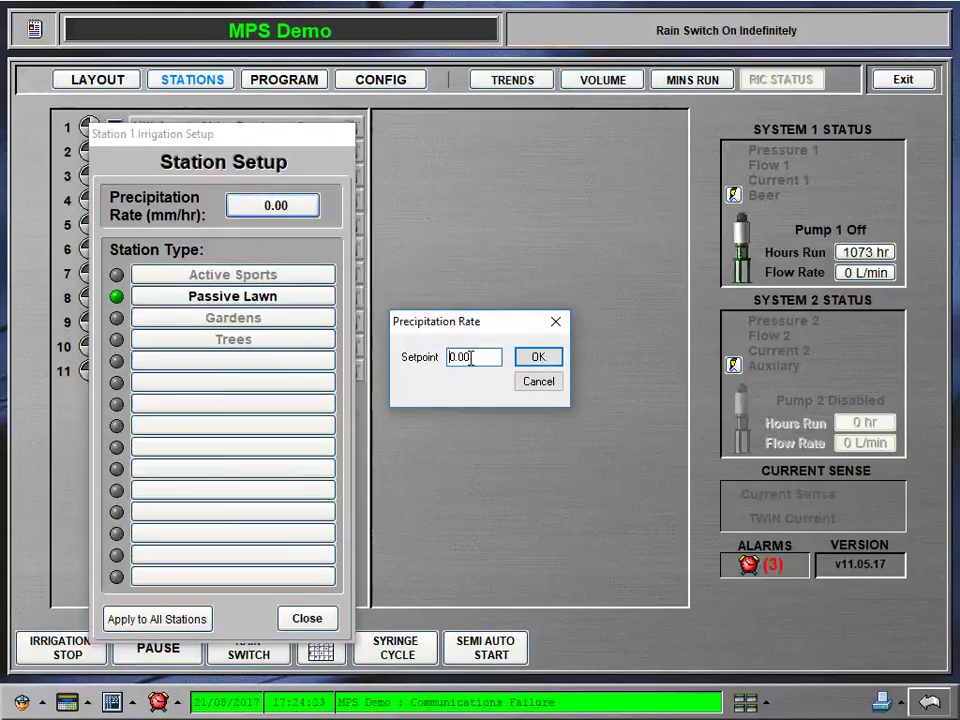
{"action": "type", "text": "1"}
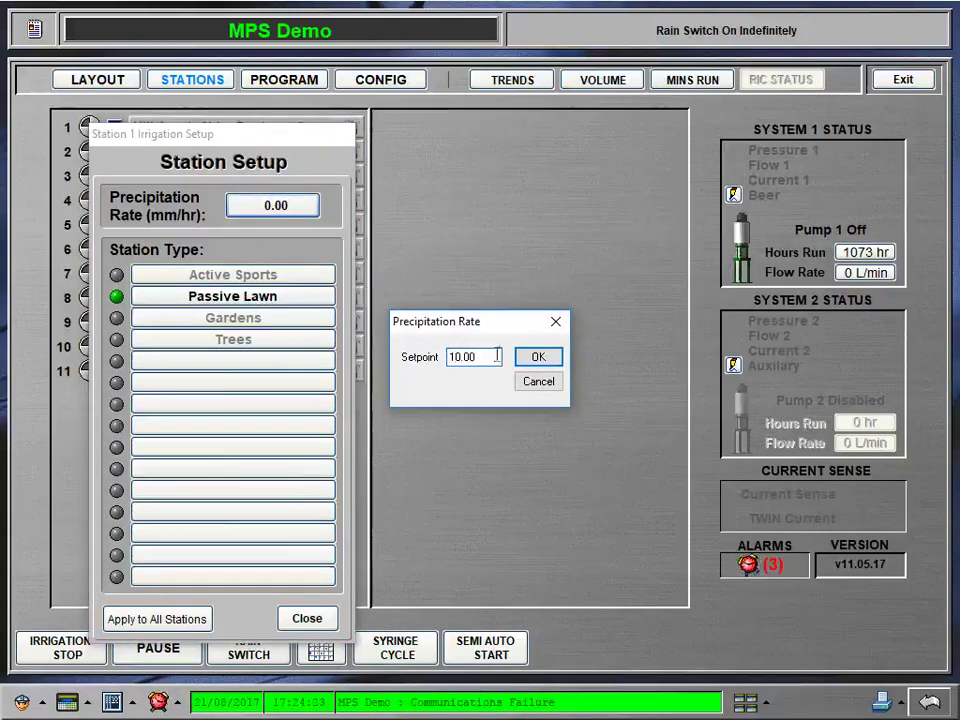
{"action": "left_click", "coordinate": [546, 363]}
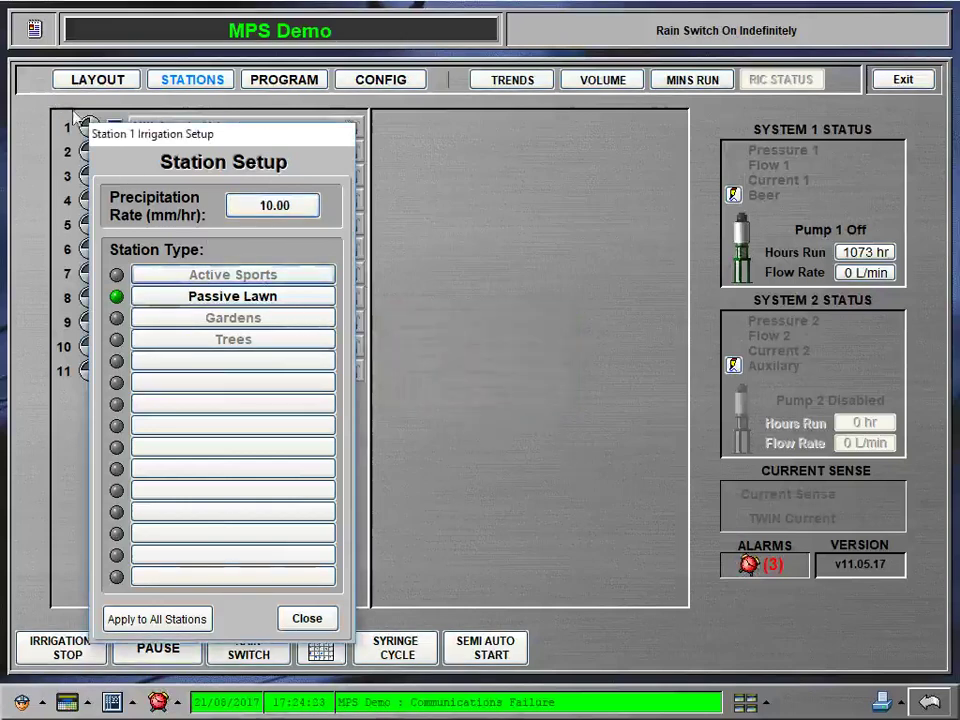
{"action": "left_click", "coordinate": [172, 620]}
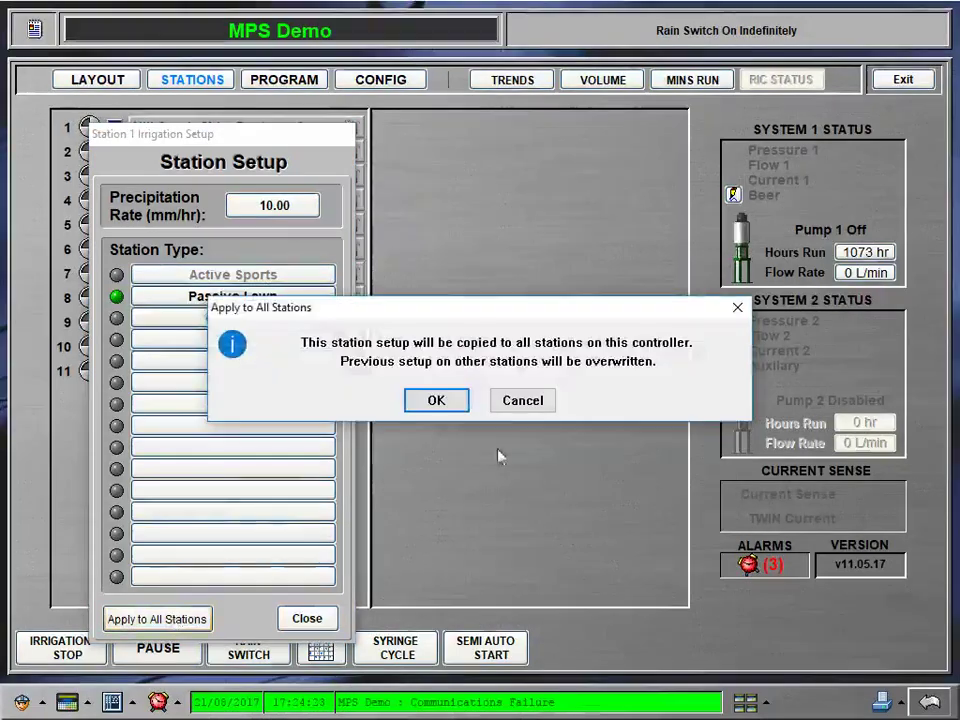
{"action": "left_click", "coordinate": [453, 401]}
{"action": "left_click", "coordinate": [331, 619]}
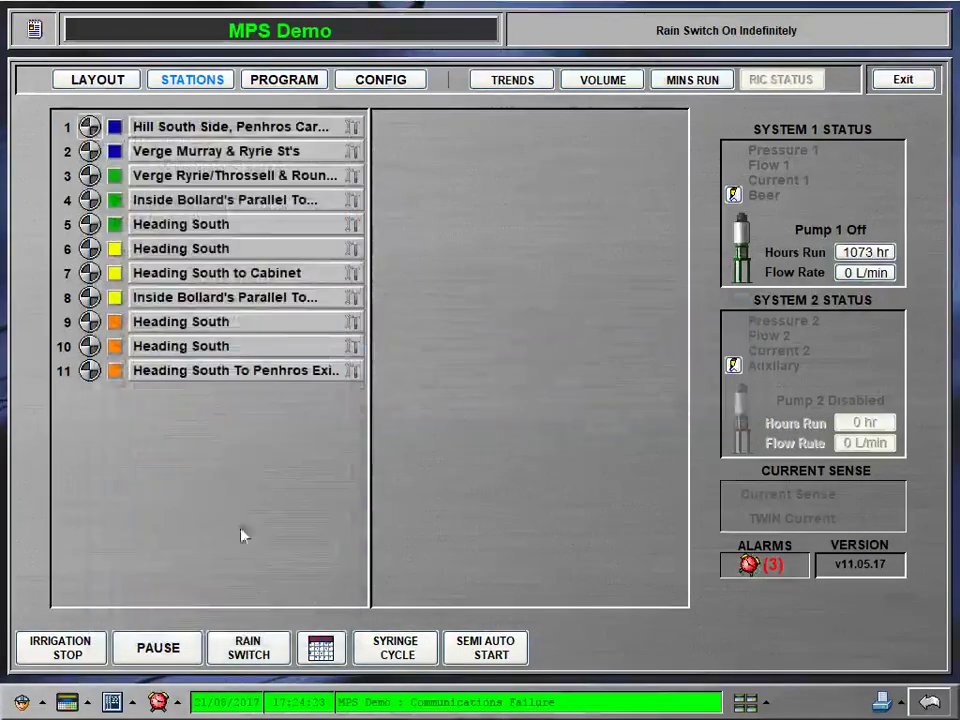
Step: Make stations 6 and 7 Gardens stations, dismissing a manual run prompt first
{"action": "left_click", "coordinate": [89, 248]}
{"action": "left_click", "coordinate": [527, 384]}
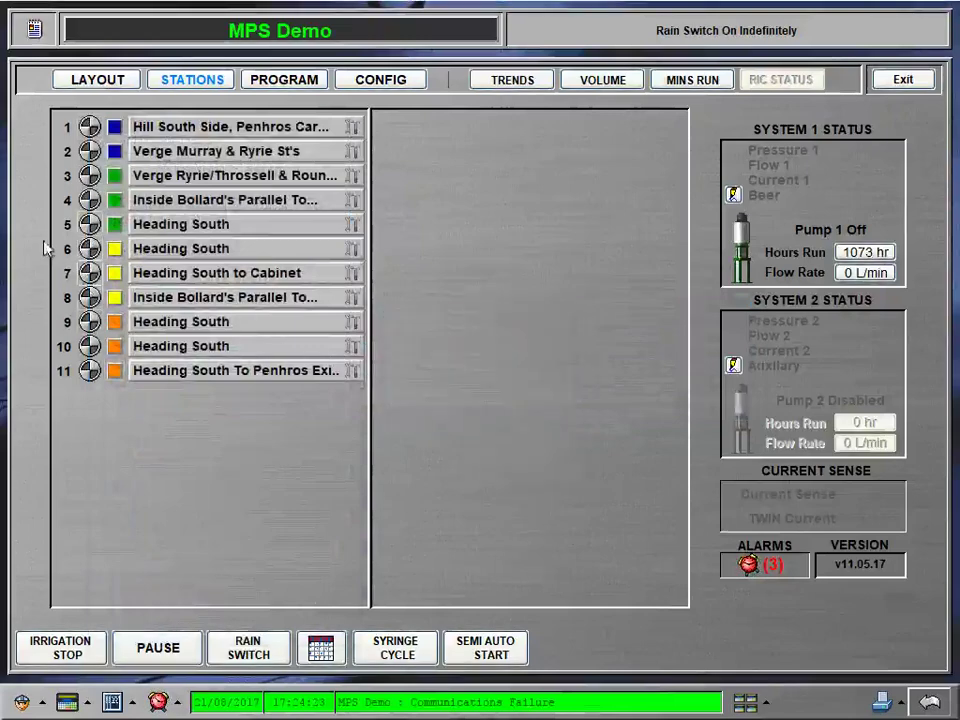
{"action": "right_click", "coordinate": [88, 249]}
{"action": "left_click", "coordinate": [272, 393]}
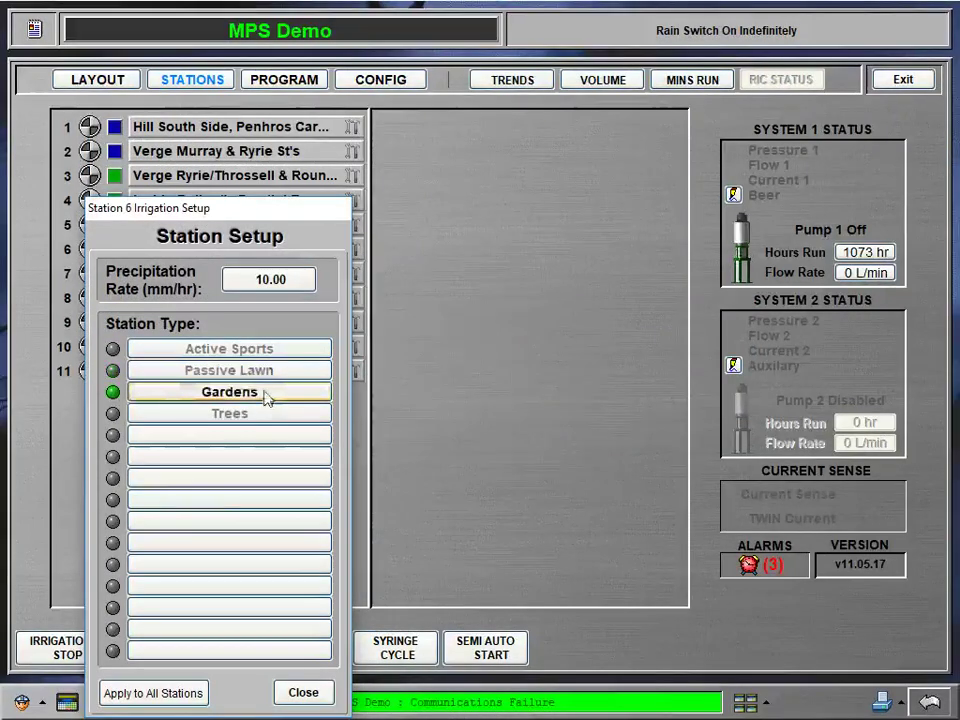
{"action": "left_click", "coordinate": [304, 693]}
{"action": "right_click", "coordinate": [85, 282]}
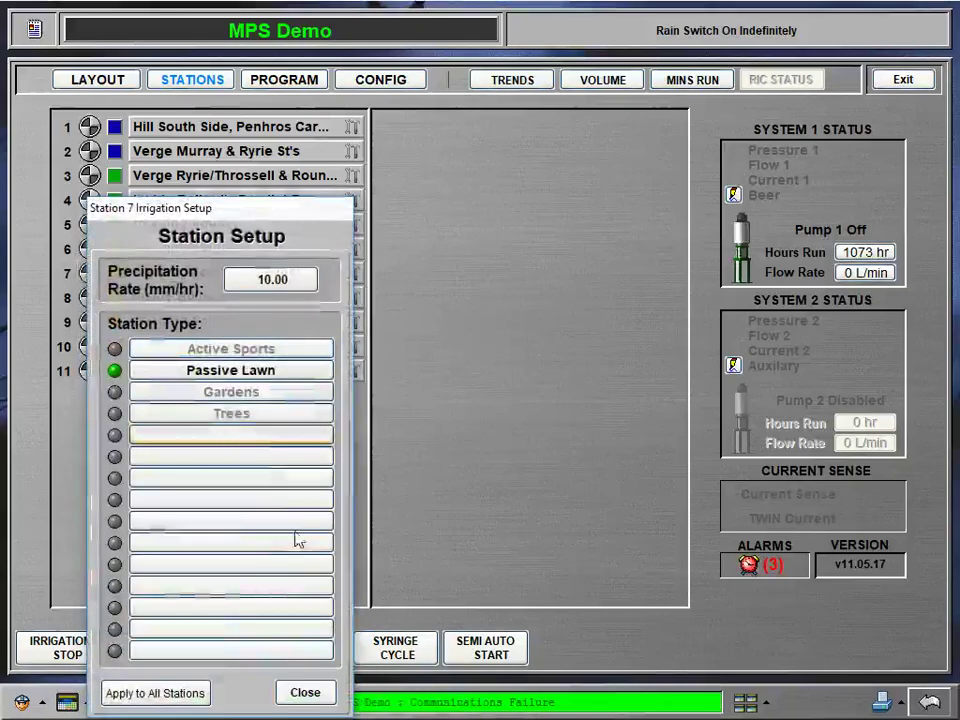
{"action": "left_click", "coordinate": [229, 397]}
{"action": "left_click", "coordinate": [330, 690]}
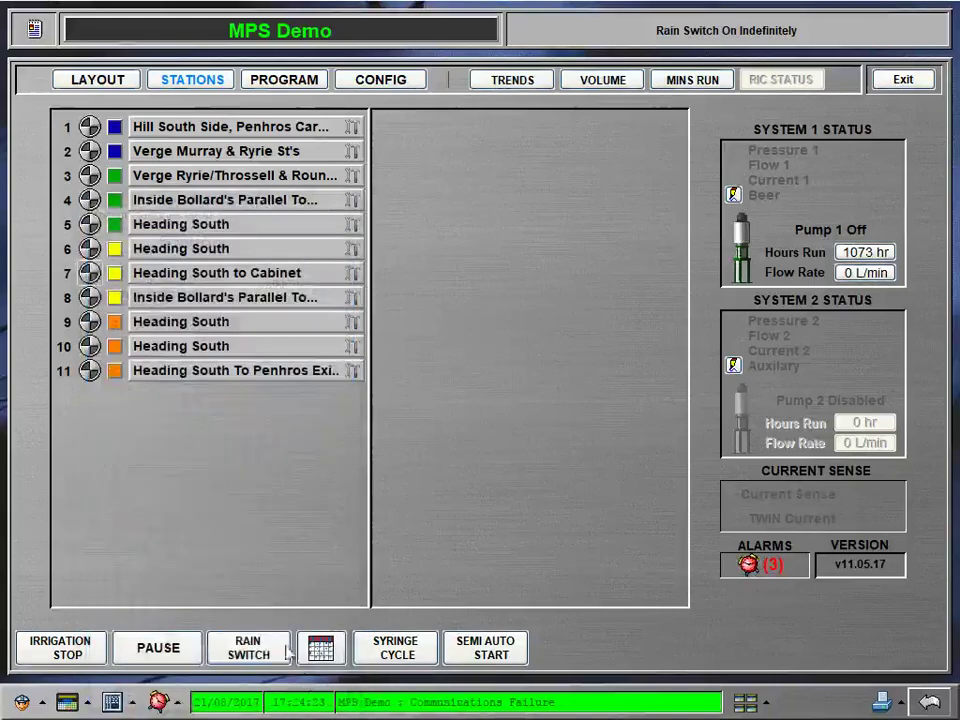
Step: Set station 8's type to Gardens and station 11's type to Trees
{"action": "right_click", "coordinate": [92, 291]}
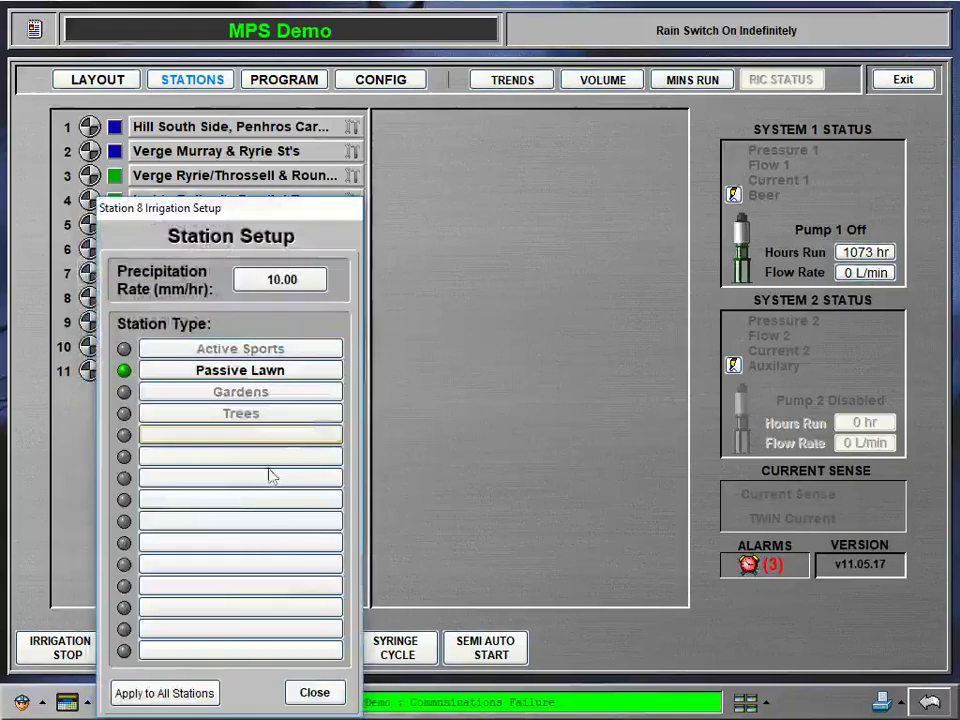
{"action": "left_click", "coordinate": [251, 392]}
{"action": "left_click", "coordinate": [315, 692]}
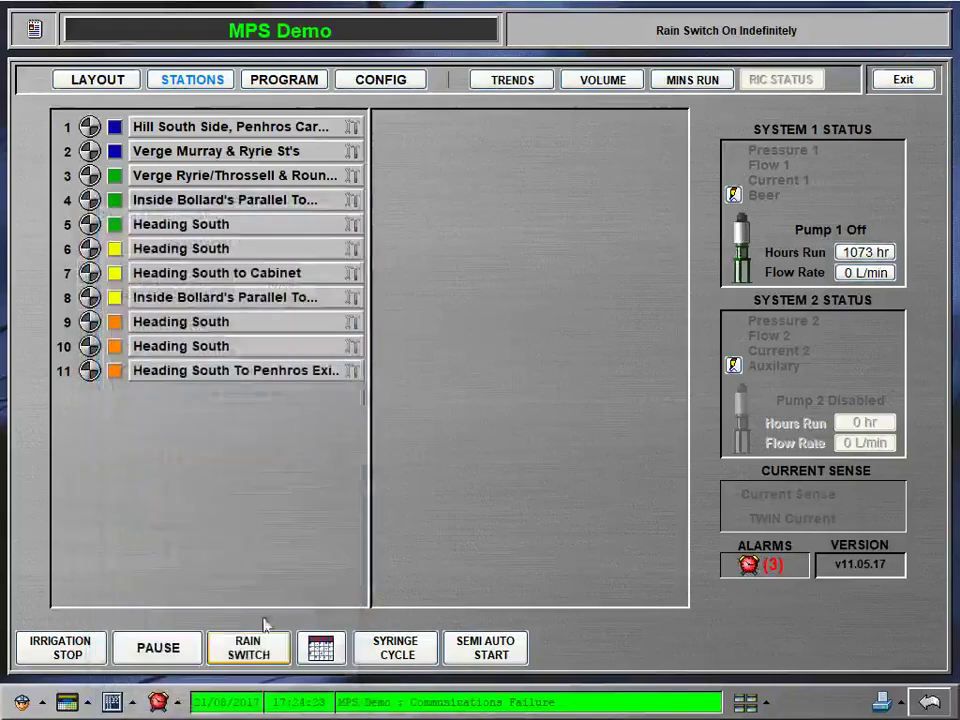
{"action": "right_click", "coordinate": [89, 370]}
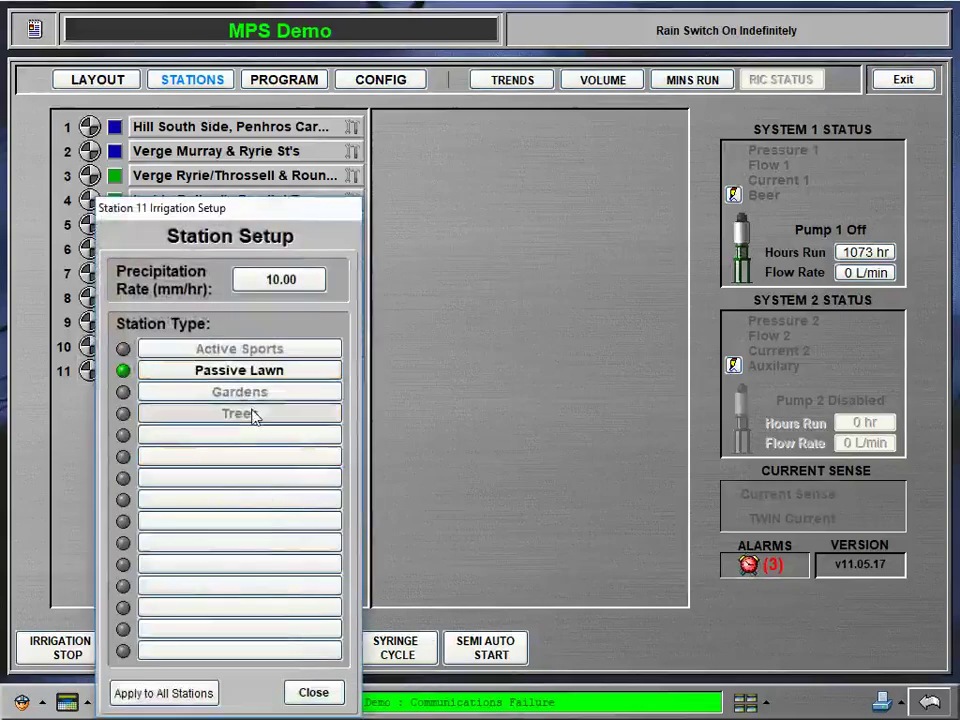
{"action": "left_click", "coordinate": [252, 413]}
{"action": "left_click", "coordinate": [313, 692]}
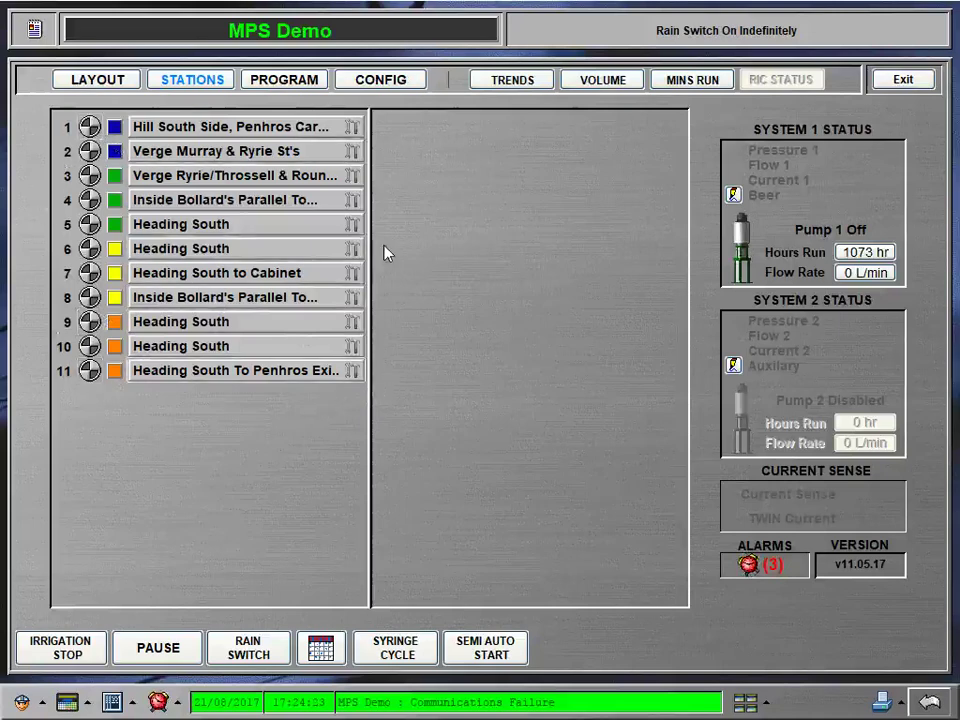
Step: Open program 1's settings, keeping its ET Manager linked to weather station WS (16) MPS Demo
{"action": "left_click", "coordinate": [314, 86]}
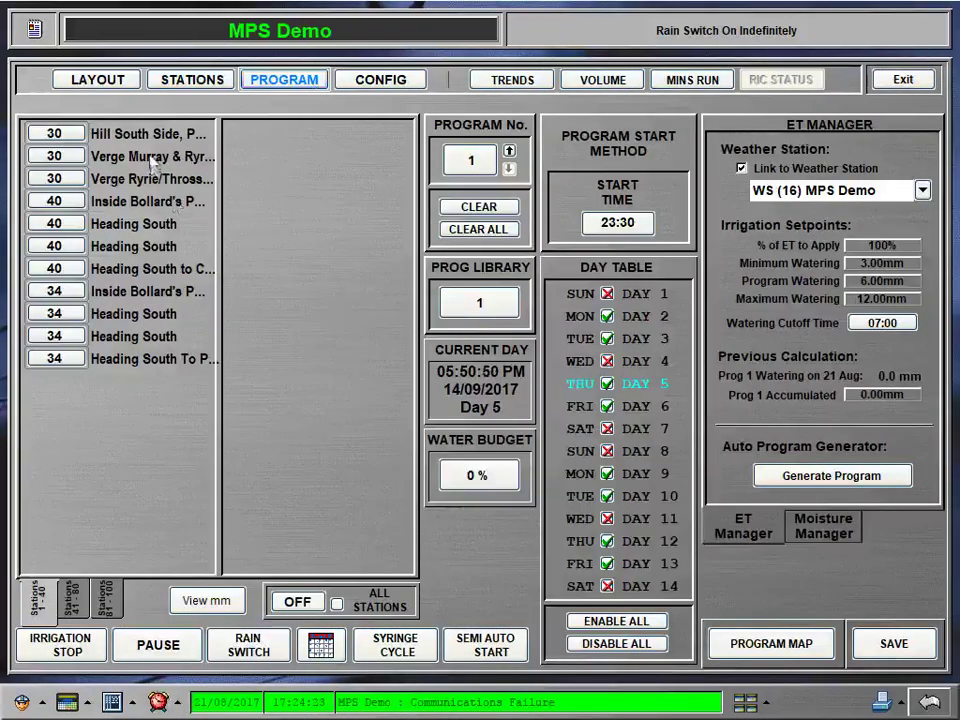
{"action": "left_click", "coordinate": [741, 170]}
{"action": "left_click", "coordinate": [741, 170]}
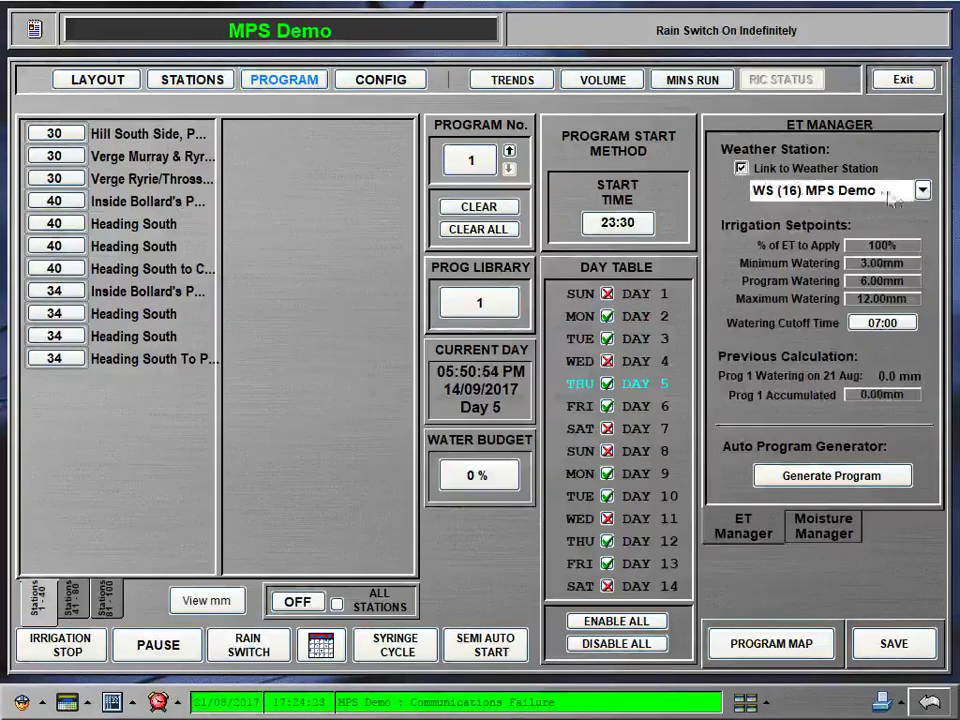
{"action": "left_click", "coordinate": [921, 191]}
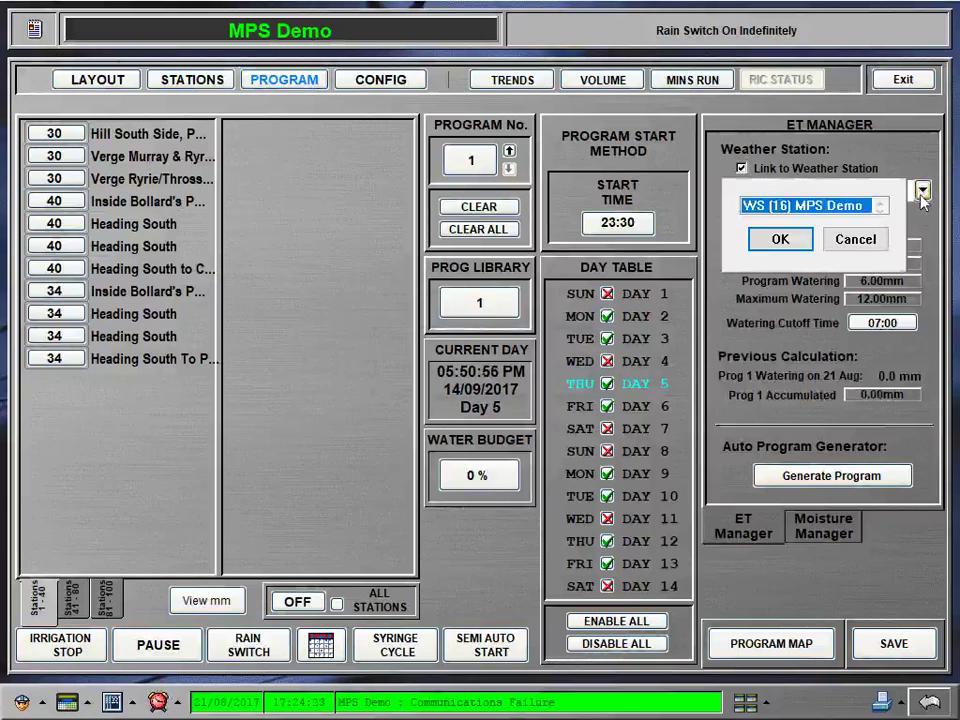
{"action": "left_click", "coordinate": [855, 240]}
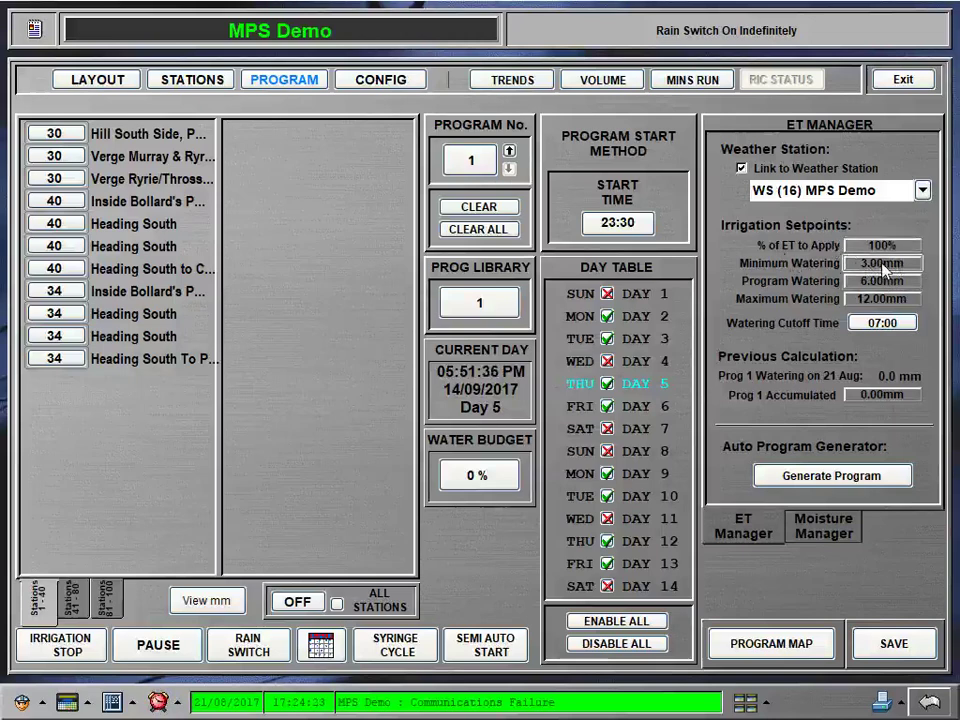
{"action": "mouse_move", "coordinate": [885, 270]}
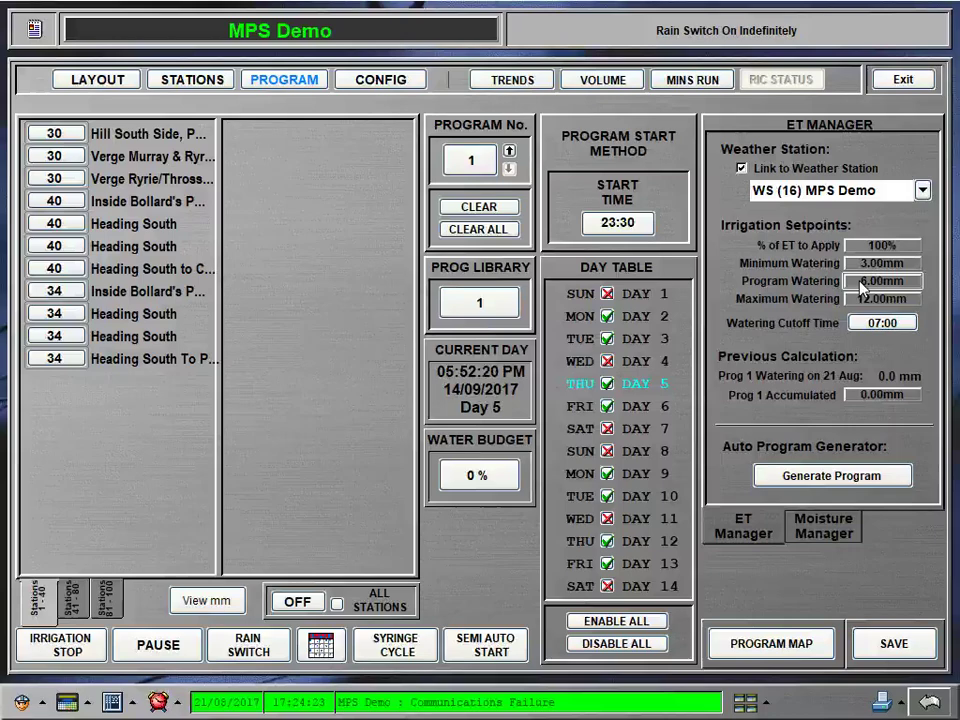
Step: Set Program Watering and Maximum Watering (previously 12) both to 8.00 mm
{"action": "left_click", "coordinate": [882, 288]}
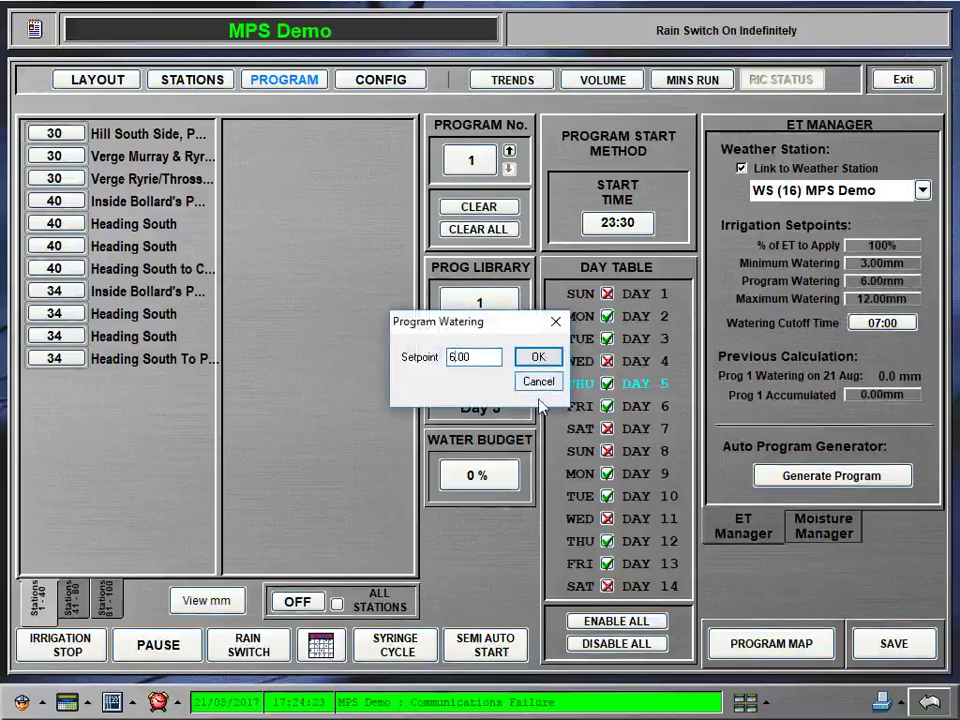
{"action": "left_click", "coordinate": [530, 359]}
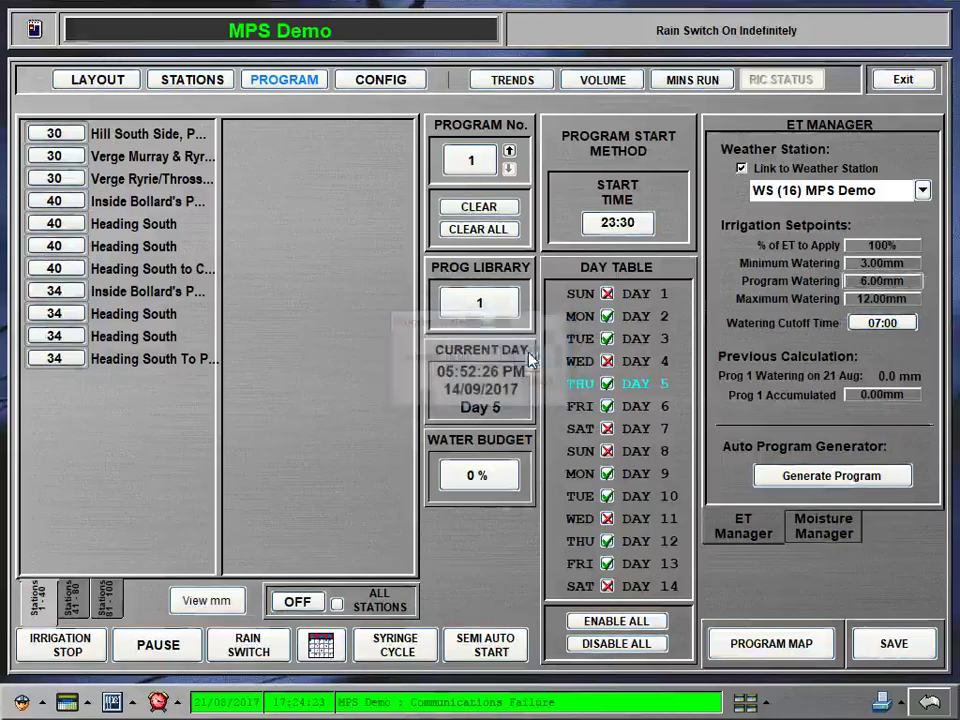
{"action": "left_click", "coordinate": [882, 298]}
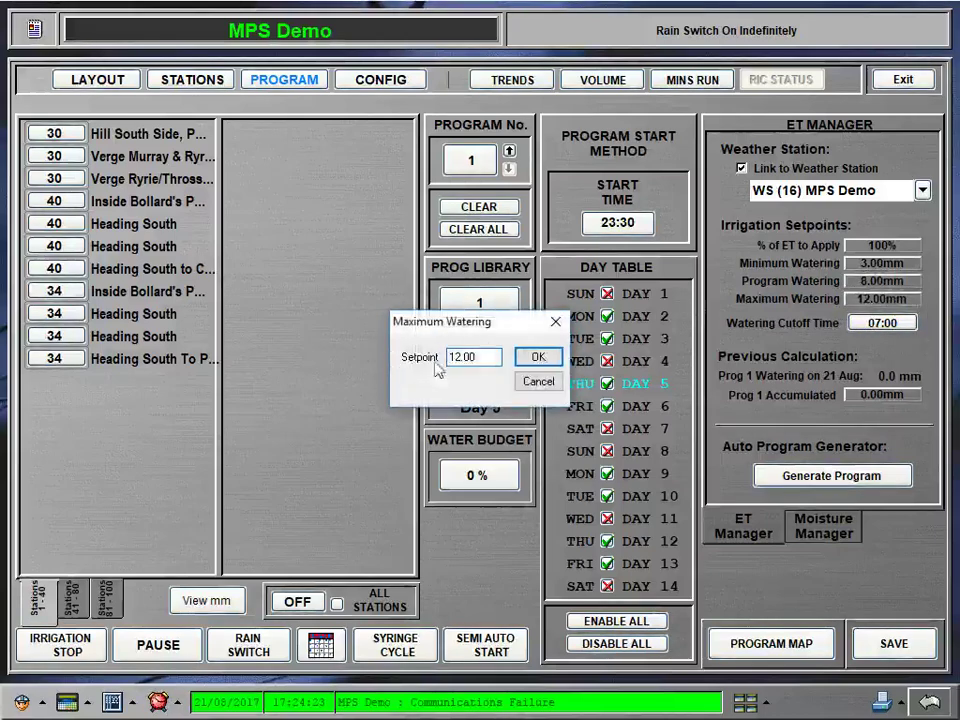
{"action": "left_click", "coordinate": [450, 360]}
{"action": "key", "text": "Delete"}
{"action": "key", "text": "Delete"}
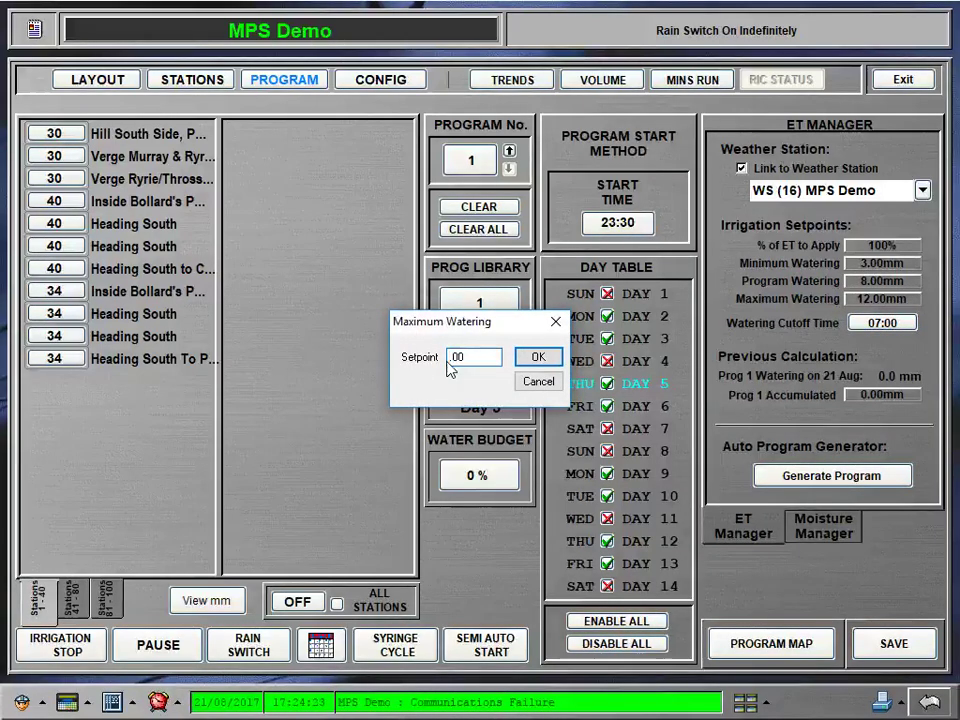
{"action": "type", "text": "8"}
{"action": "key", "text": "Return"}
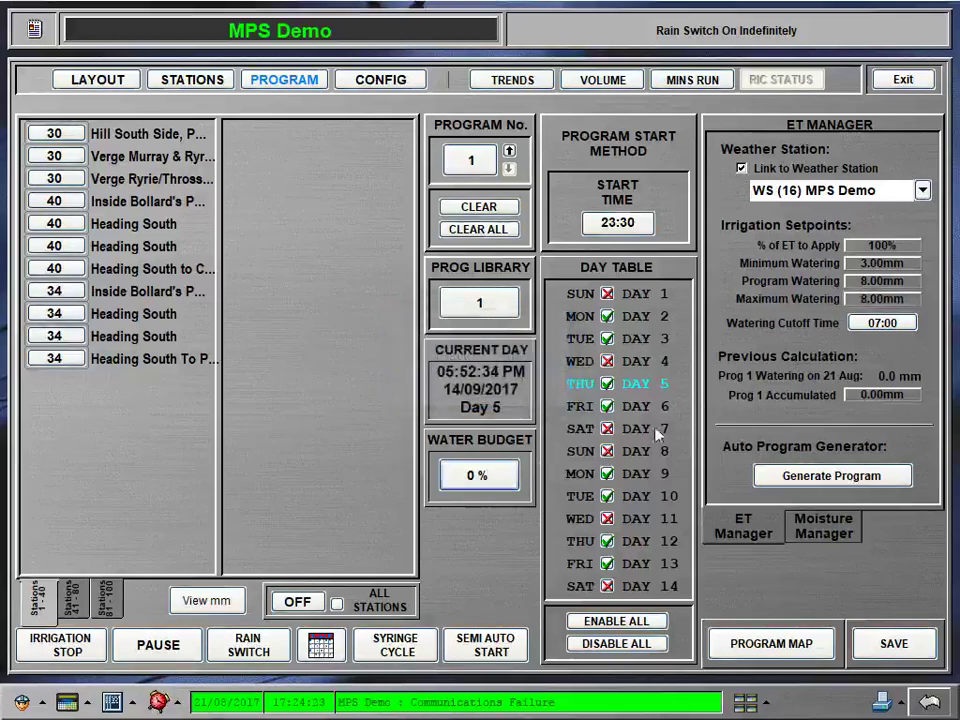
Step: Generate program 1 with a 21:00 start time instead of the default 23:30
{"action": "left_click", "coordinate": [822, 477]}
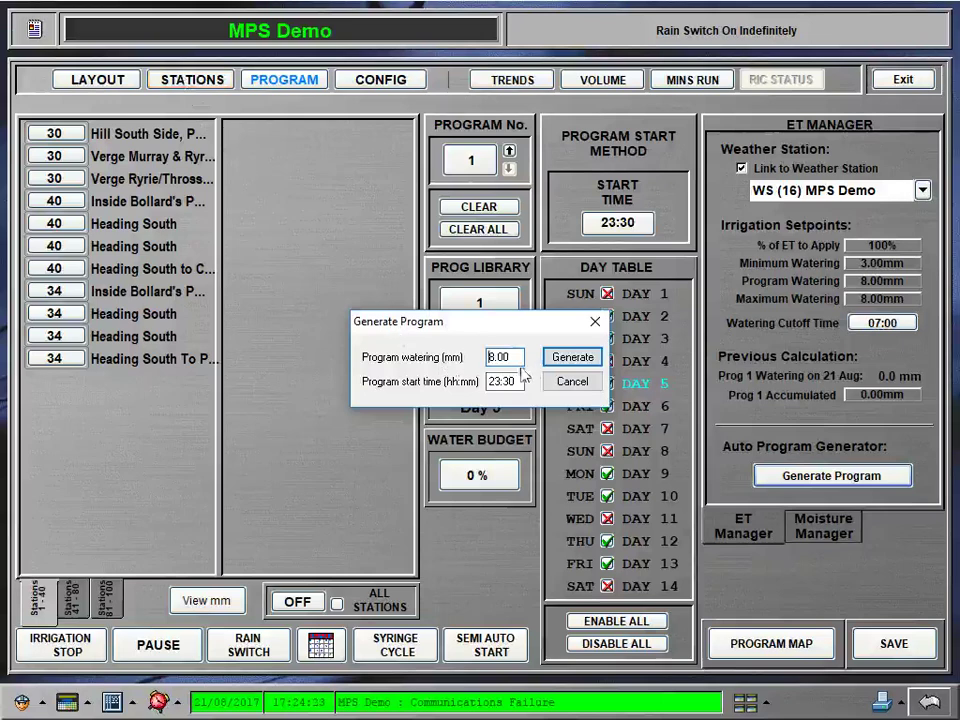
{"action": "left_click_drag", "start_coordinate": [516, 381], "coordinate": [499, 381]}
{"action": "type", "text": "21"}
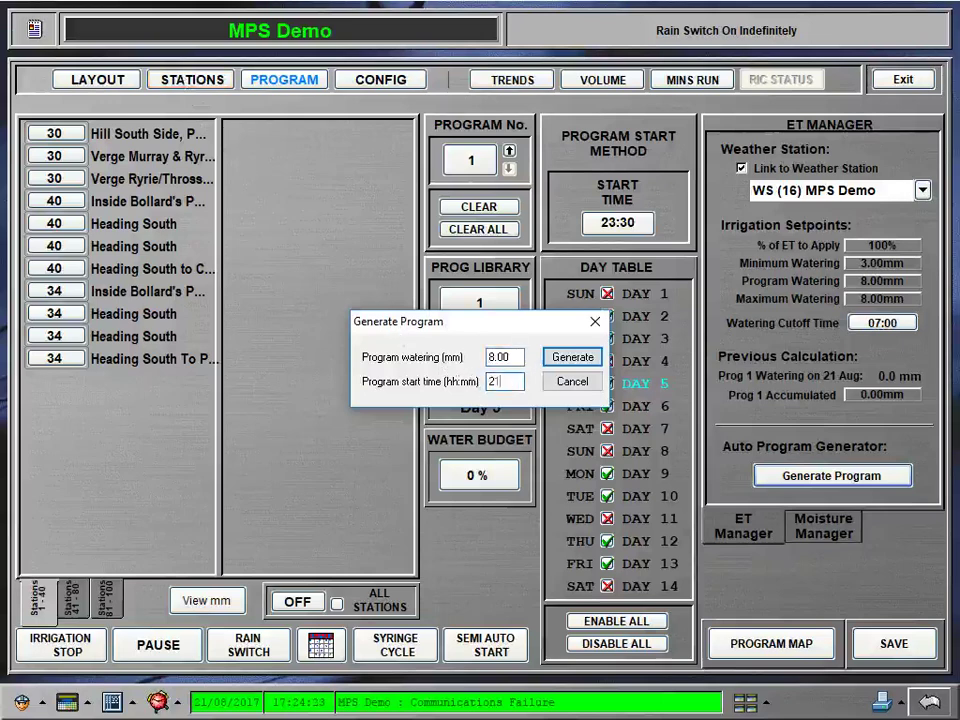
{"action": "type", "text": "00"}
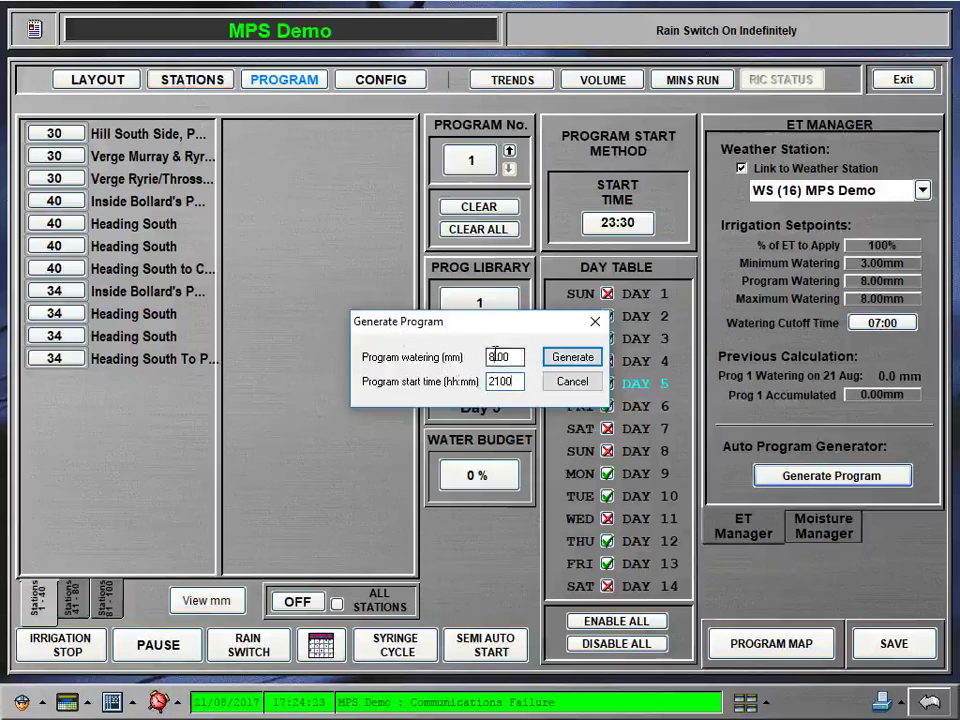
{"action": "left_click", "coordinate": [573, 358]}
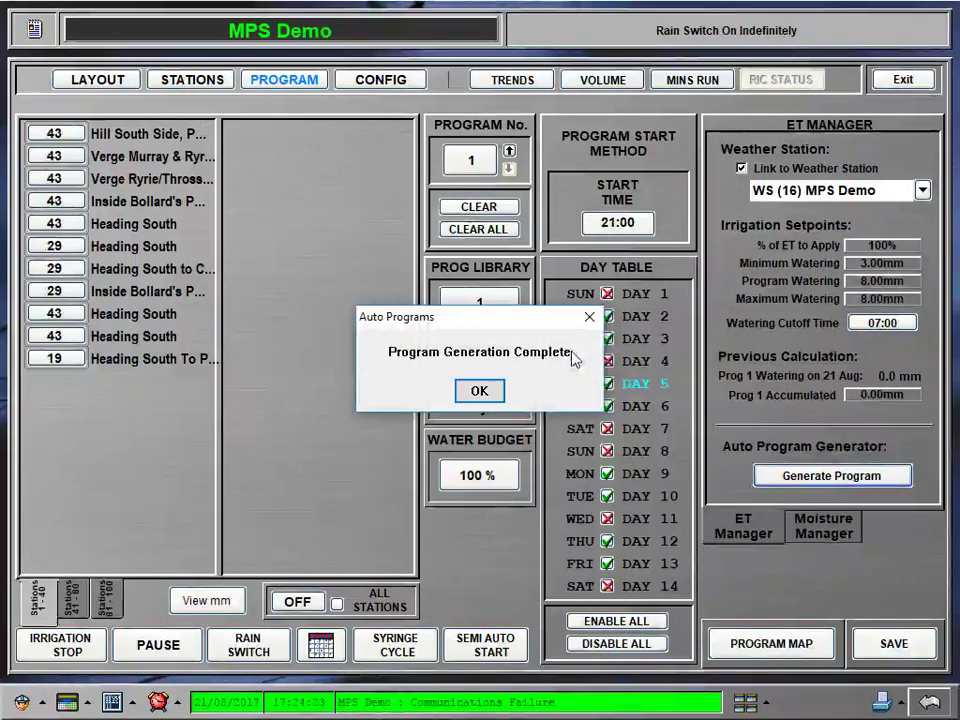
{"action": "left_click", "coordinate": [481, 393]}
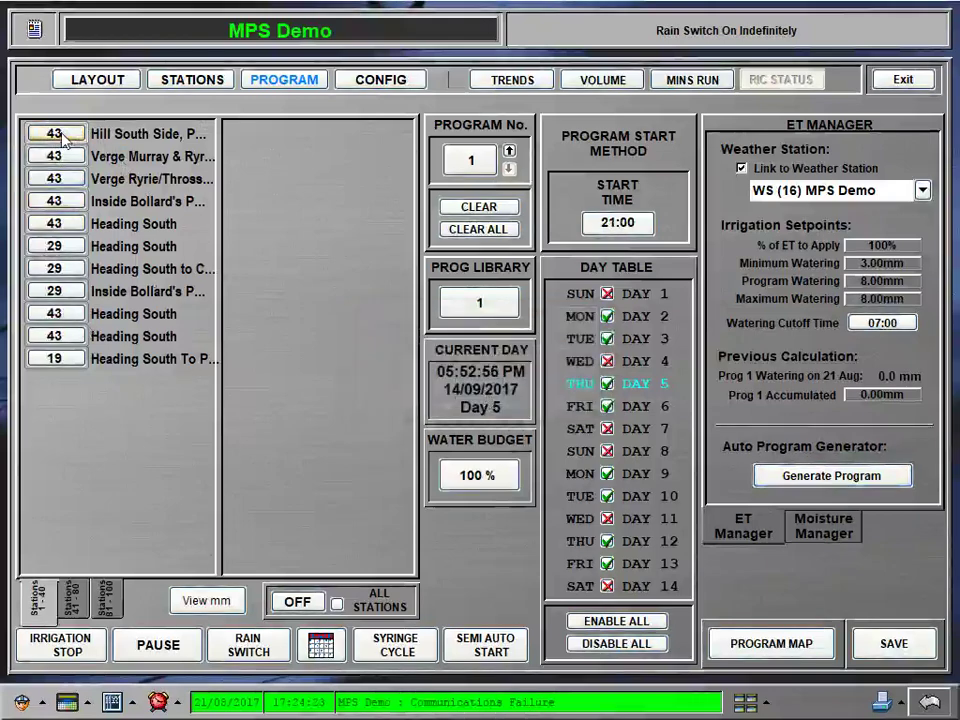
Step: Review station amounts in millimetres, then exit the controller and save program 1's changes
{"action": "left_click", "coordinate": [216, 606]}
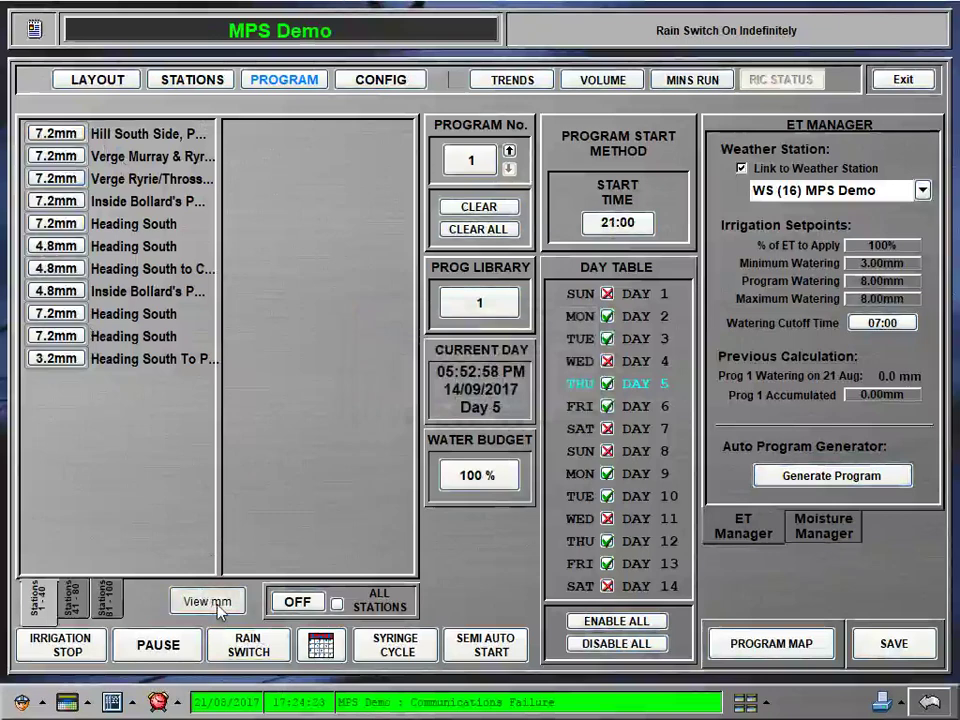
{"action": "left_click", "coordinate": [216, 601]}
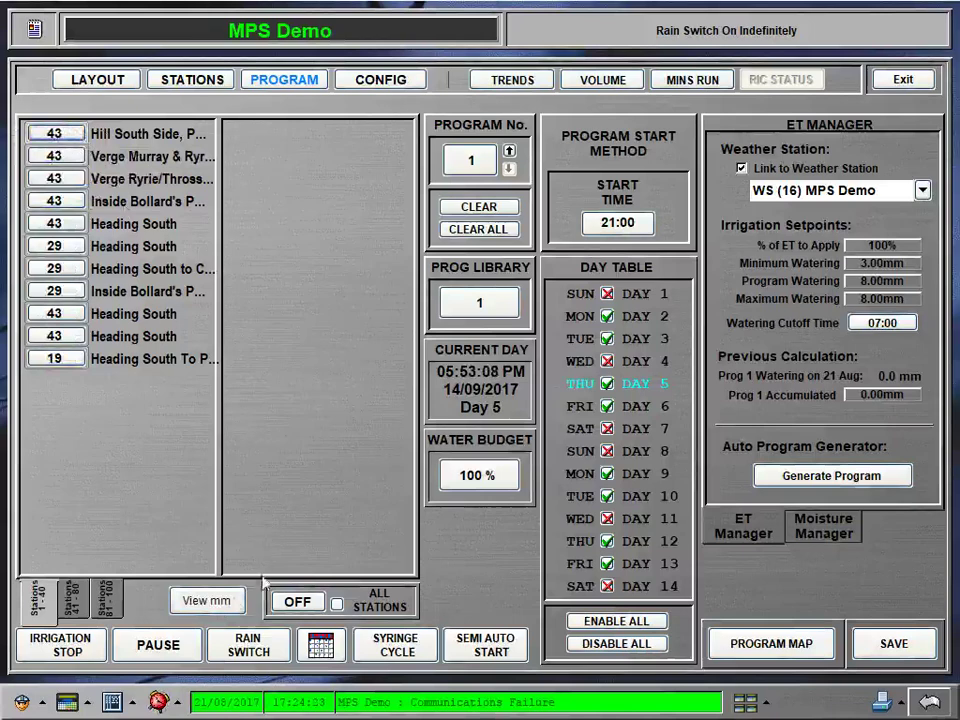
{"action": "left_click", "coordinate": [206, 600]}
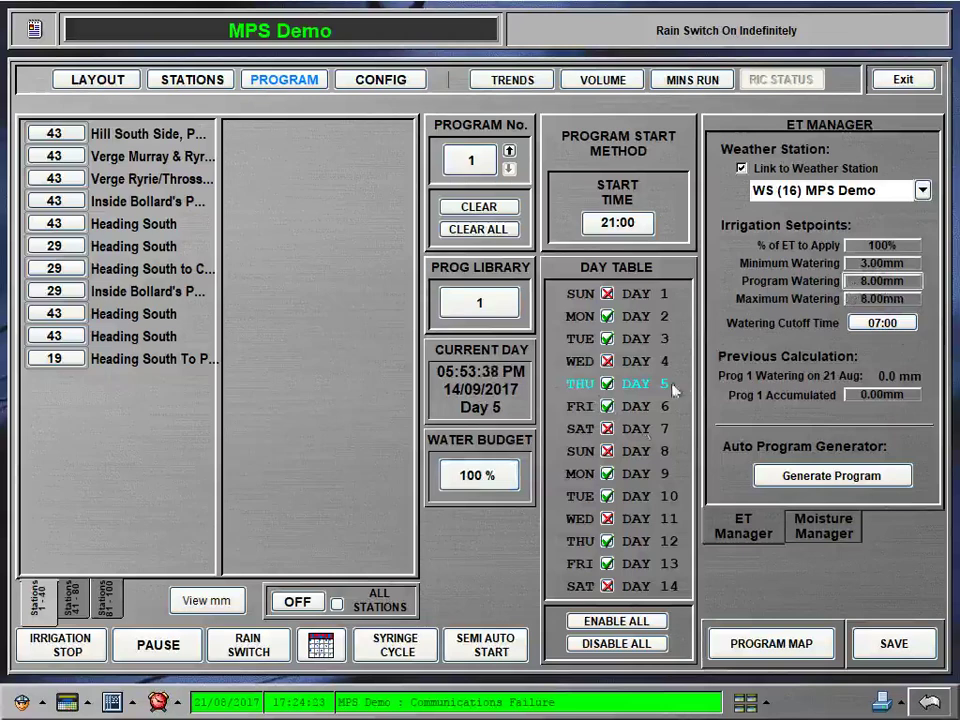
{"action": "mouse_move", "coordinate": [465, 480]}
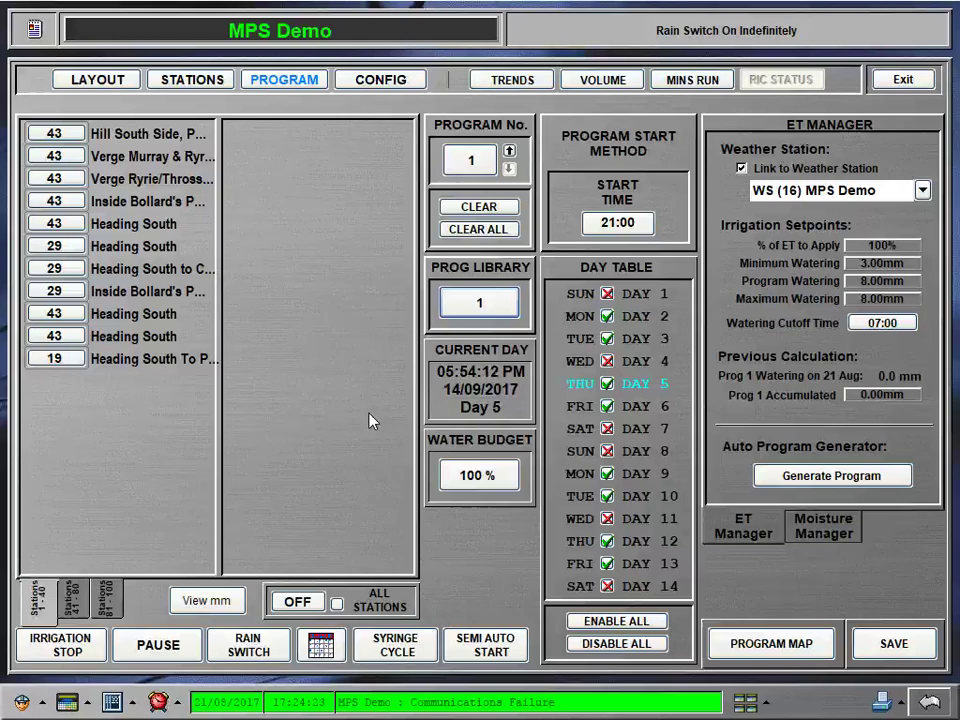
{"action": "left_click", "coordinate": [889, 82]}
{"action": "left_click", "coordinate": [440, 400]}
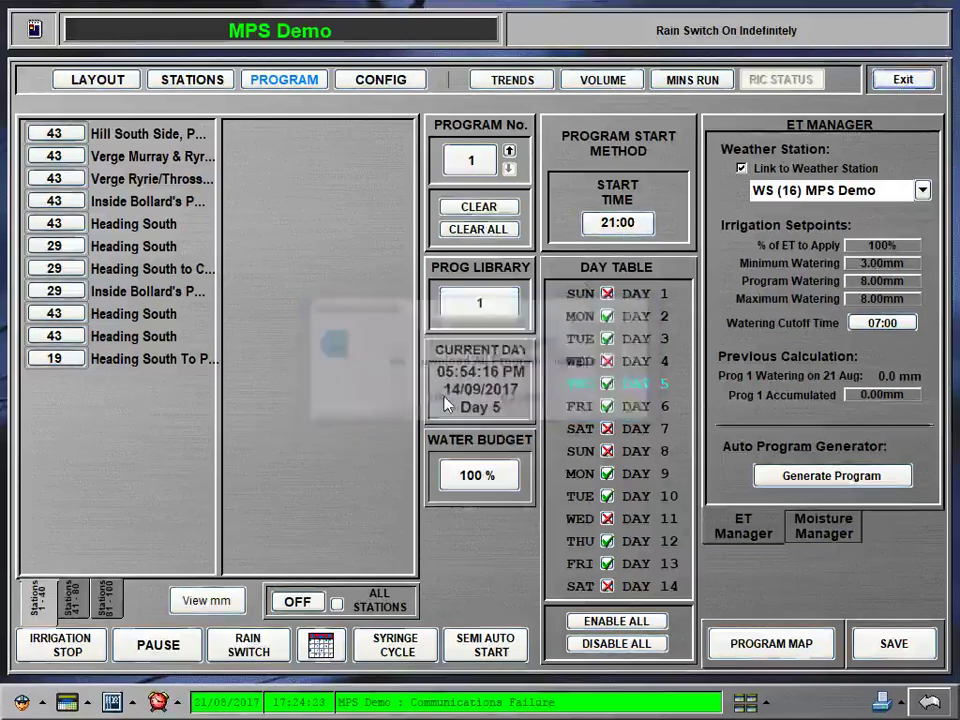